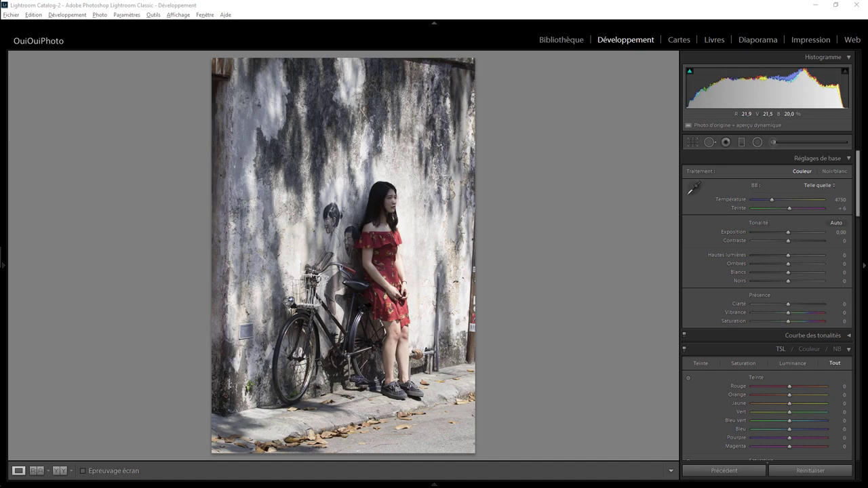
Straighten the photo to a -1.30° angle and start cropping in from the top-left corner
left_click(251, 332)
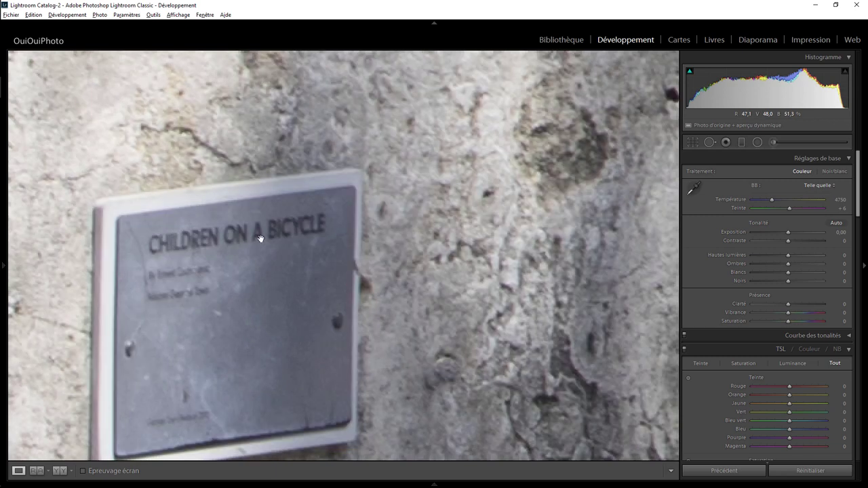
left_click(250, 264)
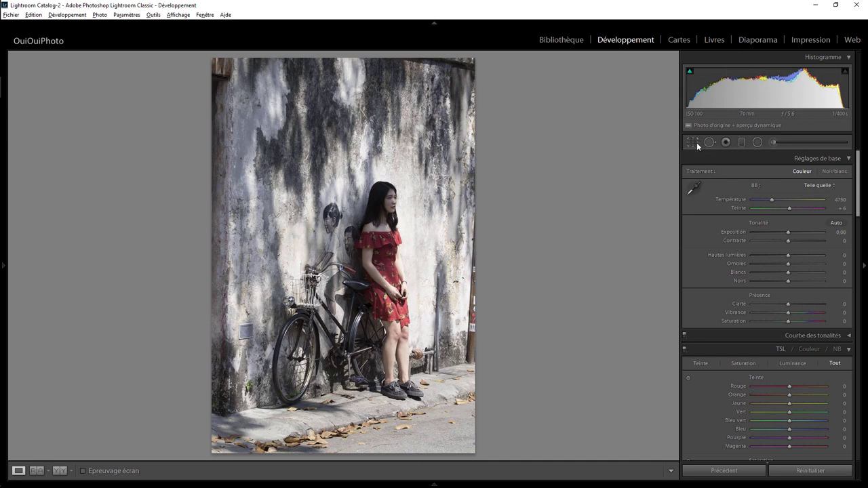
left_click(693, 143)
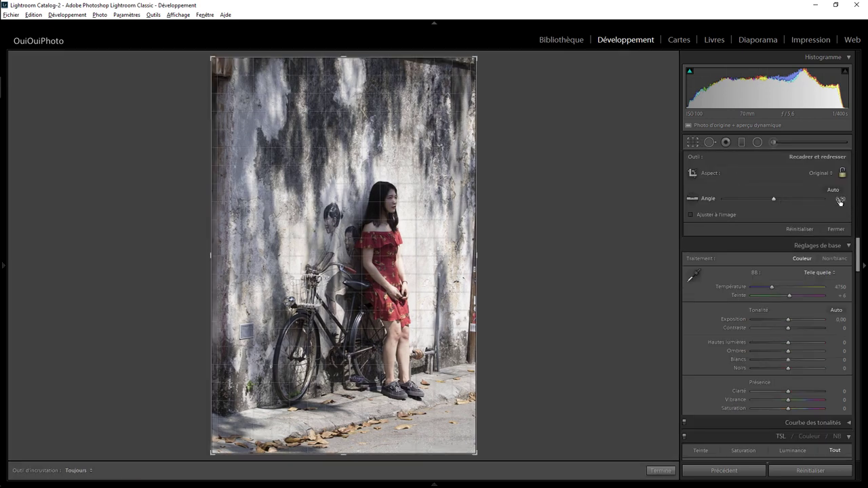
left_click_drag(840, 200, 829, 200)
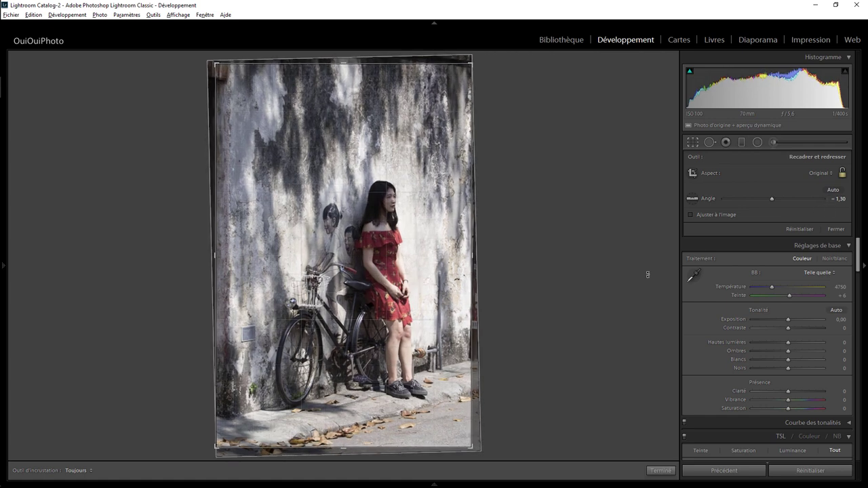
left_click_drag(434, 280, 437, 242)
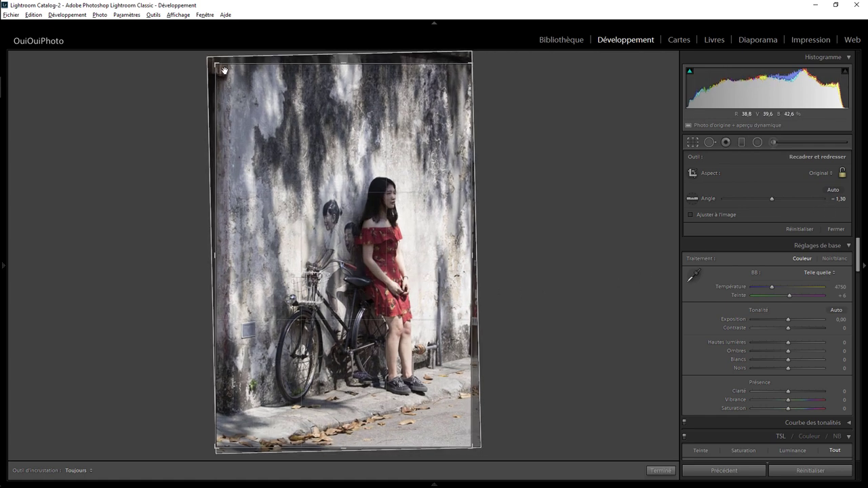
left_click_drag(217, 64, 231, 87)
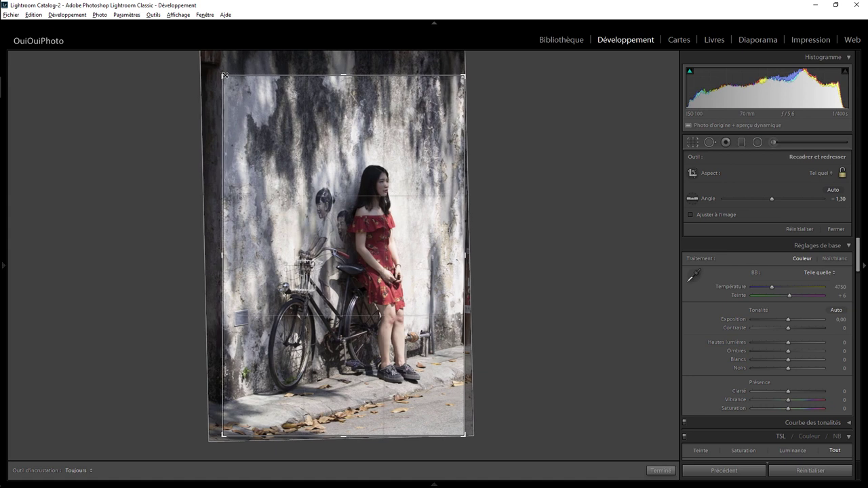
Lock the crop to Original aspect, tighten it around the woman and bicycle, and apply it
left_click(822, 174)
left_click(761, 197)
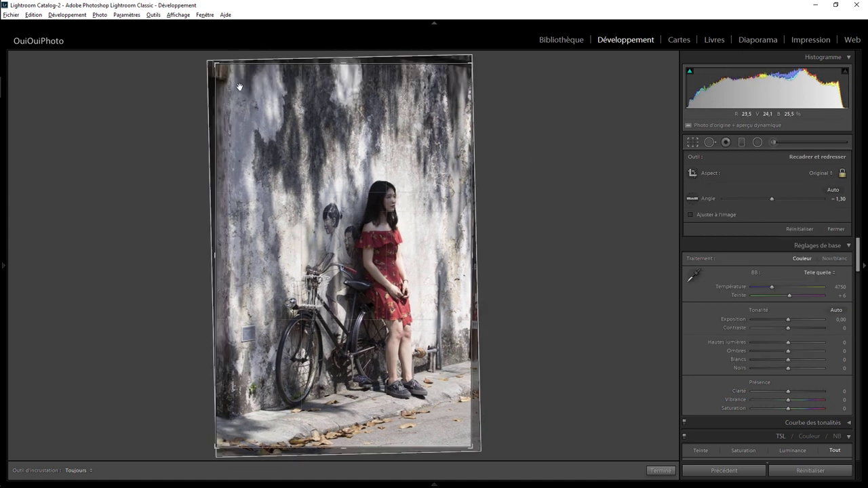
left_click_drag(214, 63, 223, 75)
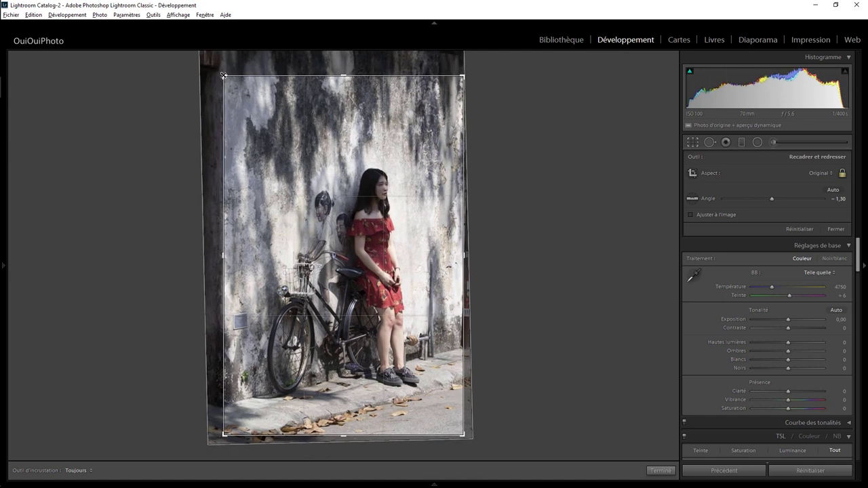
left_click_drag(371, 233, 376, 239)
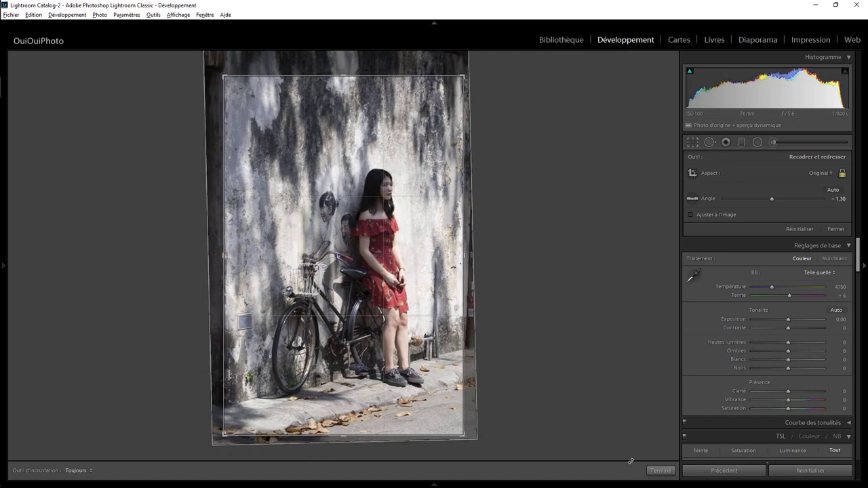
left_click_drag(407, 336, 407, 331)
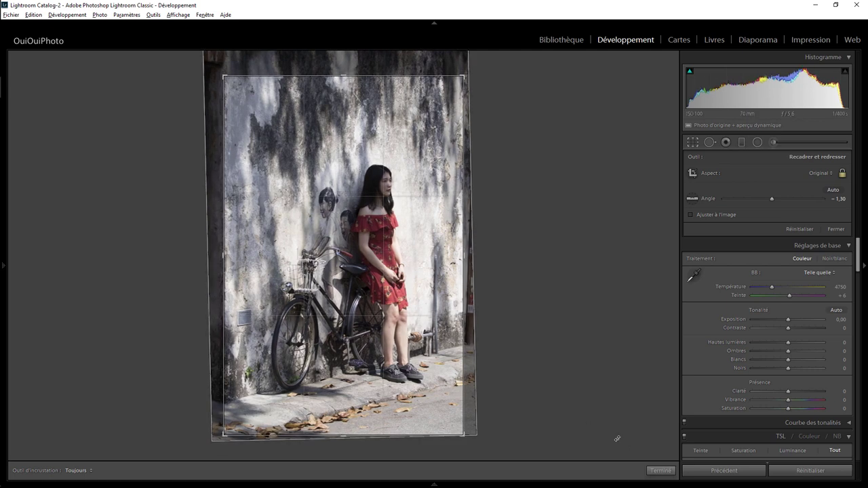
left_click(660, 470)
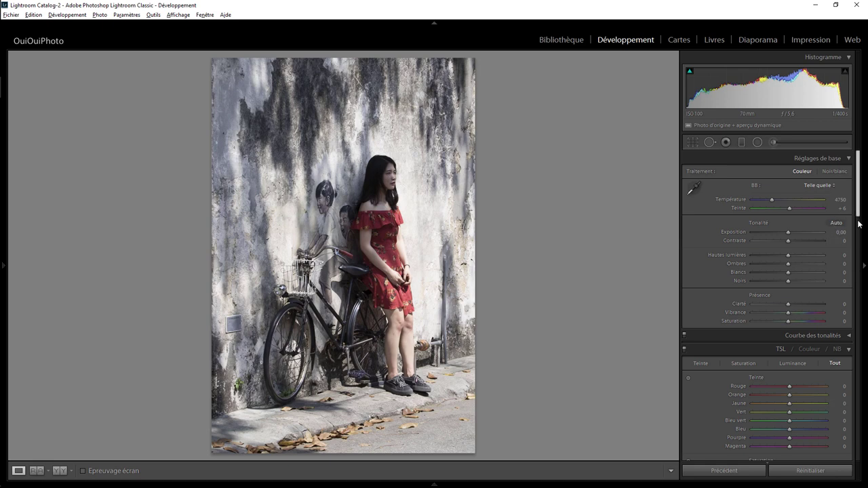
Set the post-crop vignette amount to -24, then check the woman's face up close
scroll(848, 380, "down", 5)
scroll(847, 384, "down", 2)
scroll(848, 400, "down", 3)
scroll(829, 405, "down", 3)
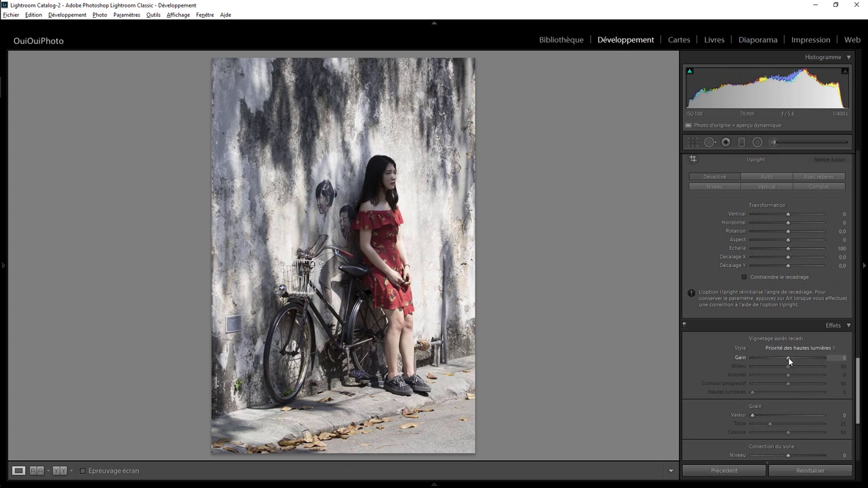
left_click_drag(789, 358, 780, 355)
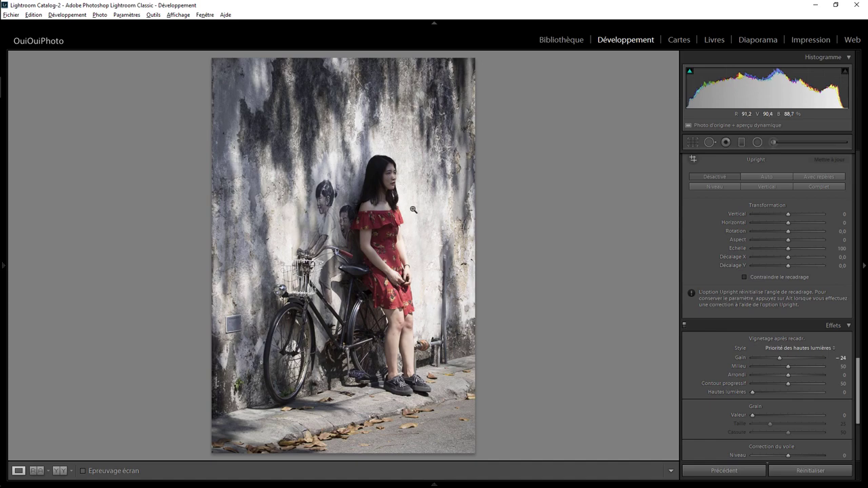
left_click(385, 175)
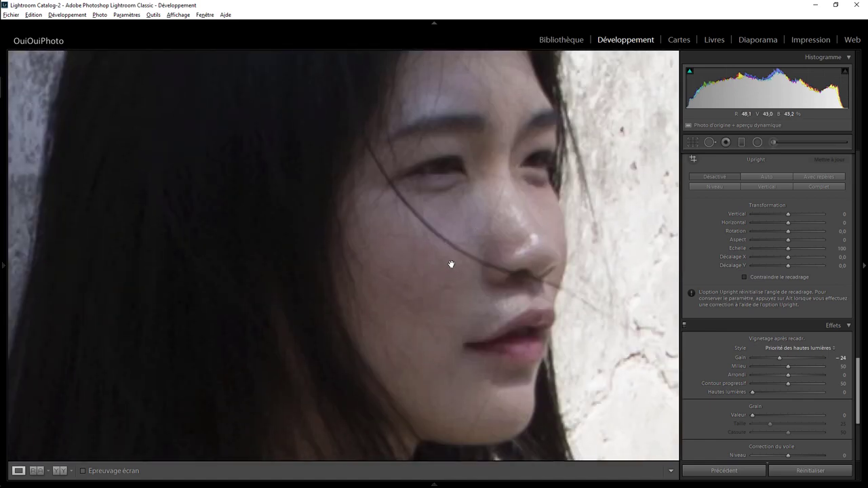
left_click_drag(450, 262, 473, 204)
left_click(465, 197)
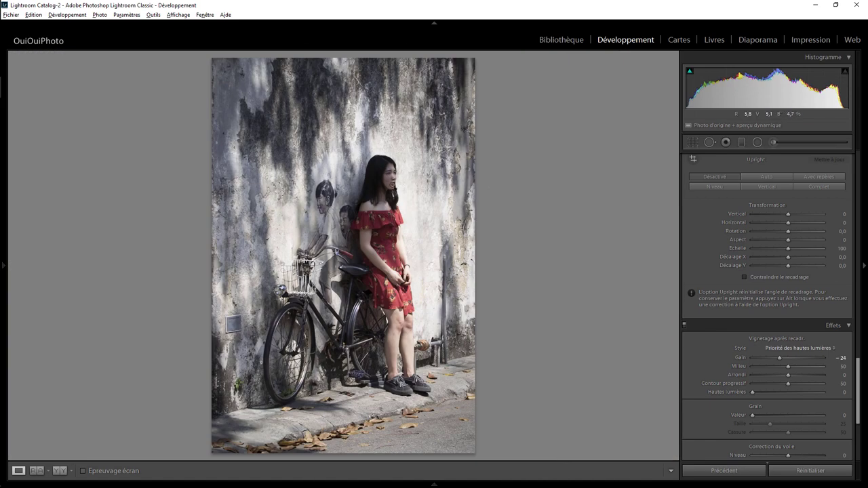
Add a radial mask on the face with shadows at 38 and duplicate it onto the shoulder
left_click(758, 142)
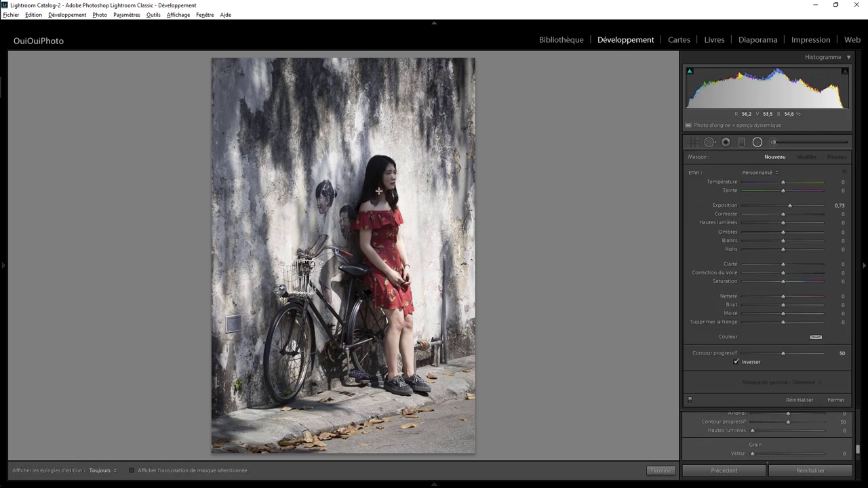
left_click_drag(386, 179, 395, 196)
double_click(699, 173)
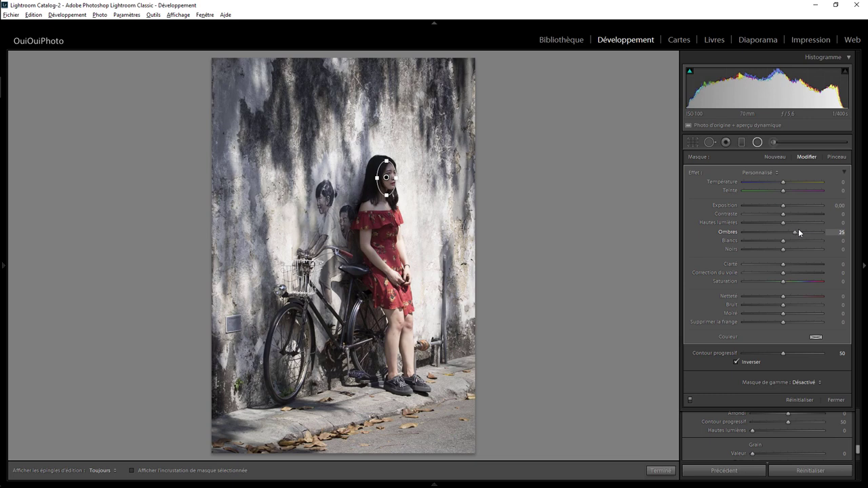
left_click_drag(799, 232, 802, 232)
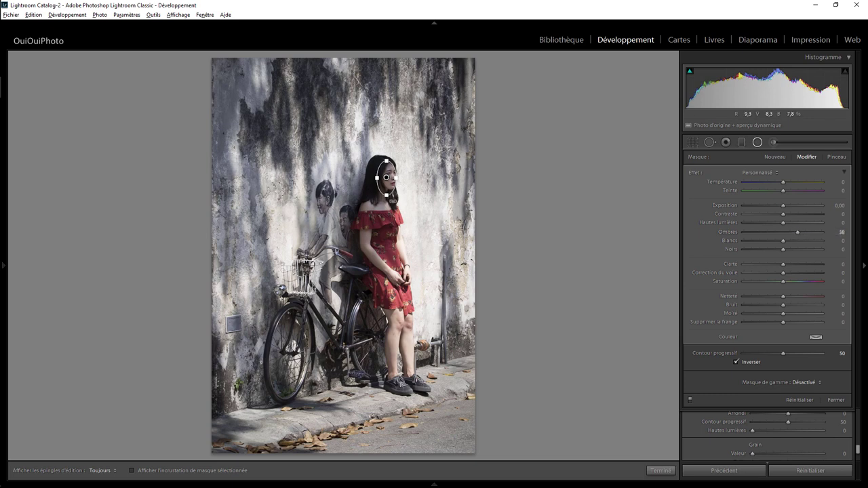
right_click(388, 177)
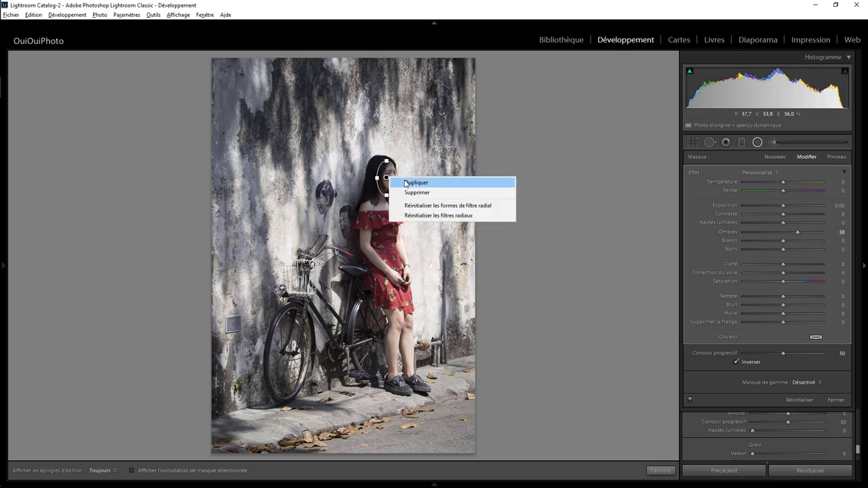
left_click(404, 182)
mouse_move(388, 177)
left_mouse_down()
mouse_move(378, 211)
mouse_move(379, 199)
left_mouse_up()
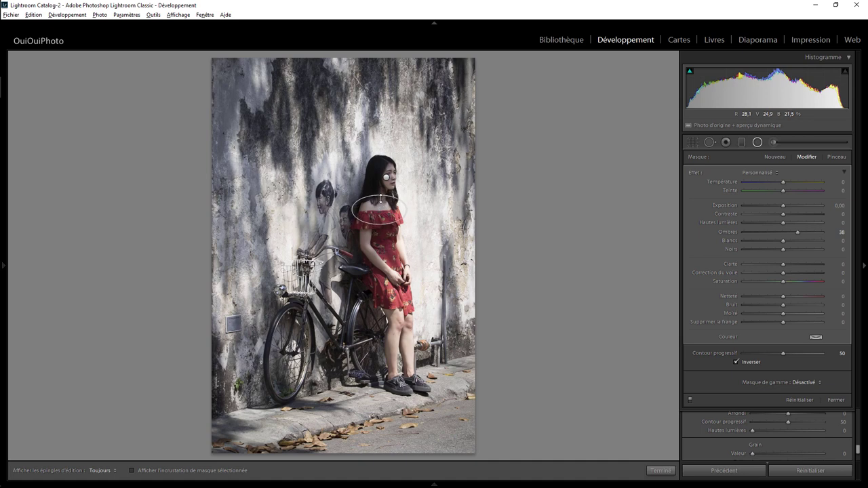
left_click(758, 143)
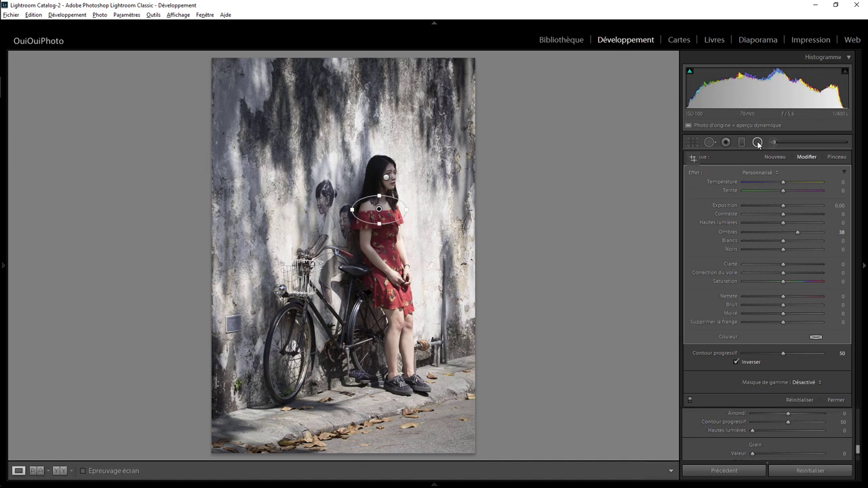
Draw a radial filter around the woman's head with exposure +0.62 and finish the mask
left_click(759, 142)
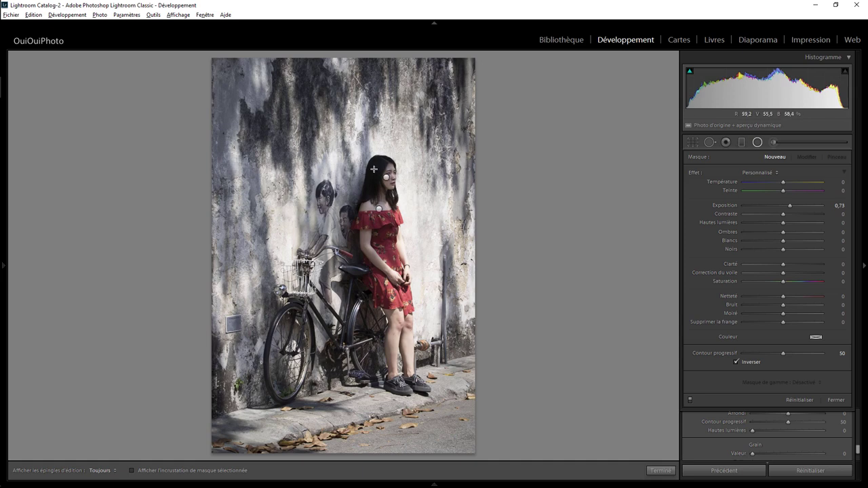
left_click_drag(372, 167, 400, 207)
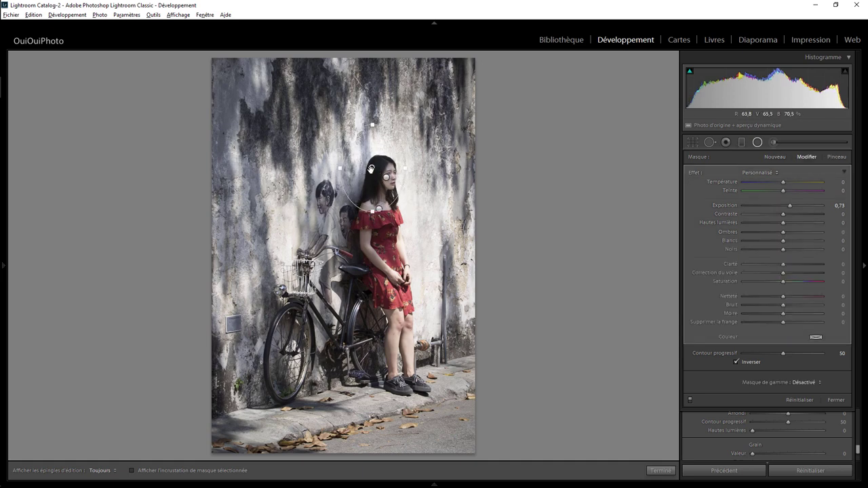
left_click_drag(372, 167, 382, 193)
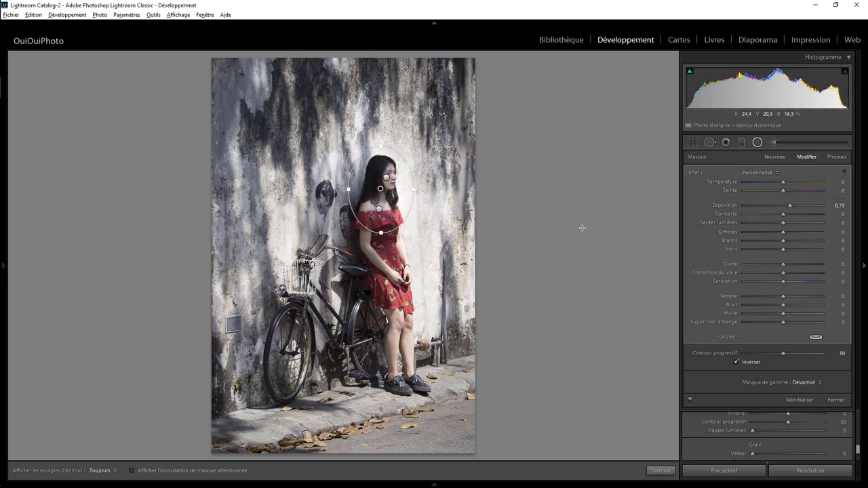
double_click(789, 206)
left_click_drag(784, 207, 789, 207)
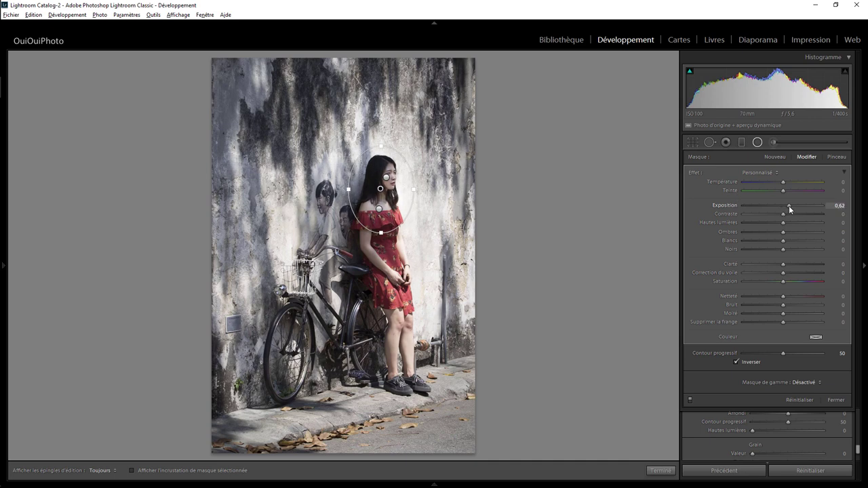
left_click(660, 471)
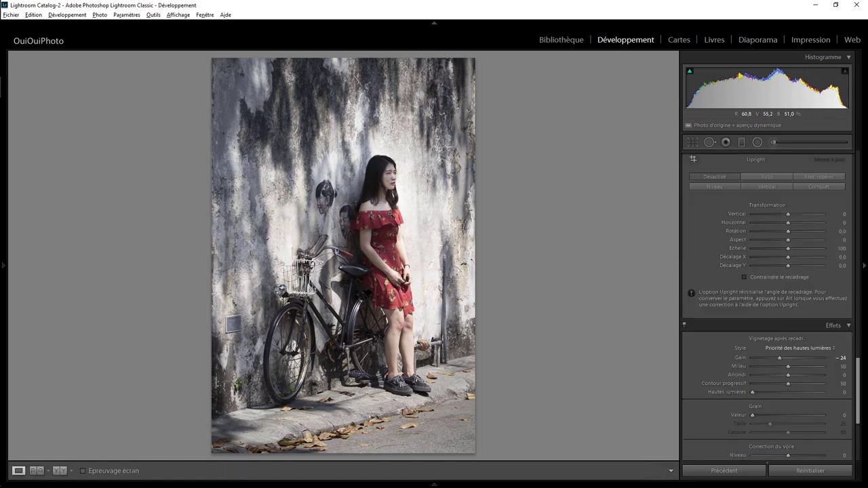
Zoom into the legs and heal the scratch on the thigh with Spot Removal
left_click(403, 326)
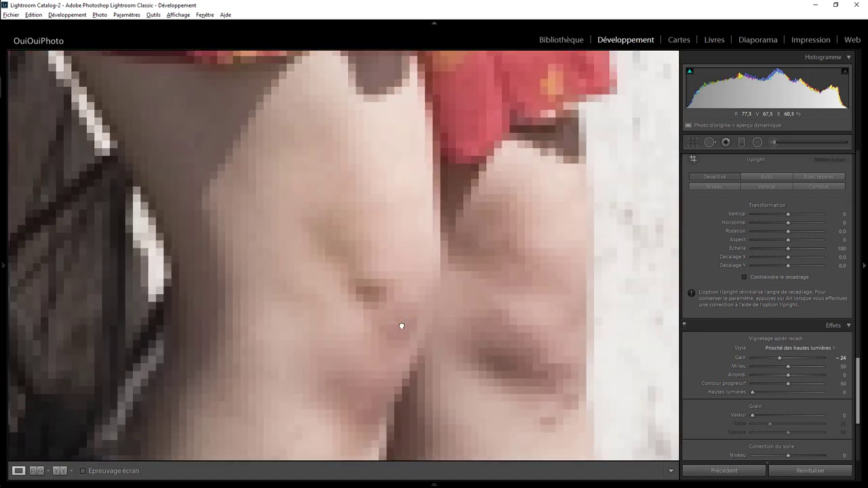
left_click_drag(413, 234, 440, 91)
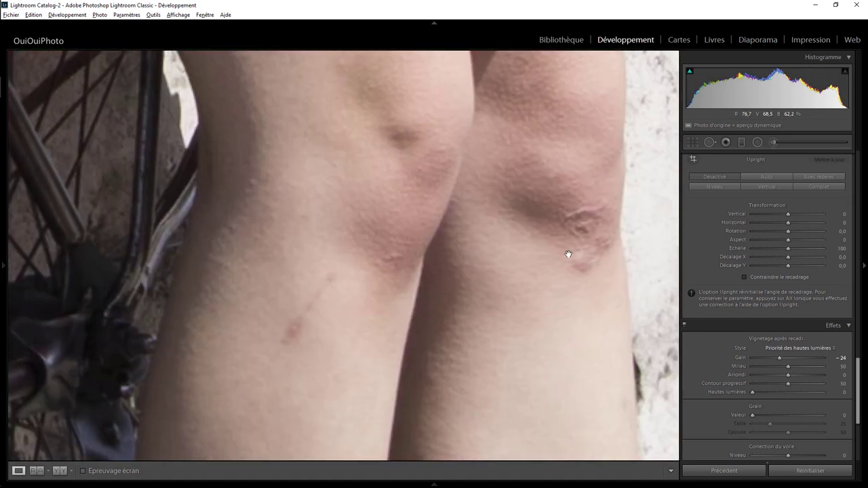
left_click_drag(568, 251, 442, 243)
left_click_drag(266, 302, 528, 237)
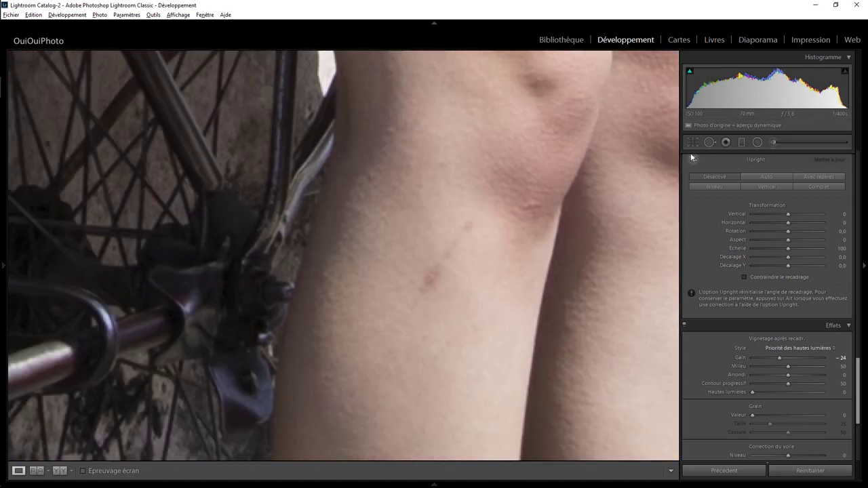
key("q")
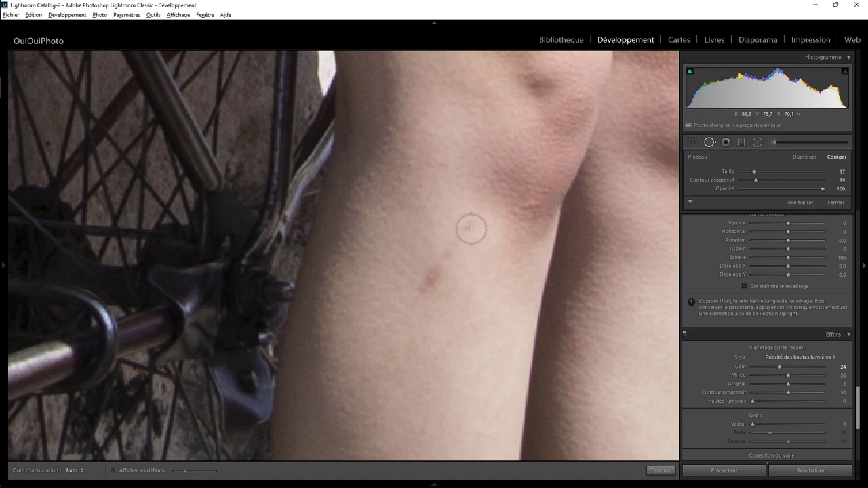
left_click_drag(473, 229, 426, 290)
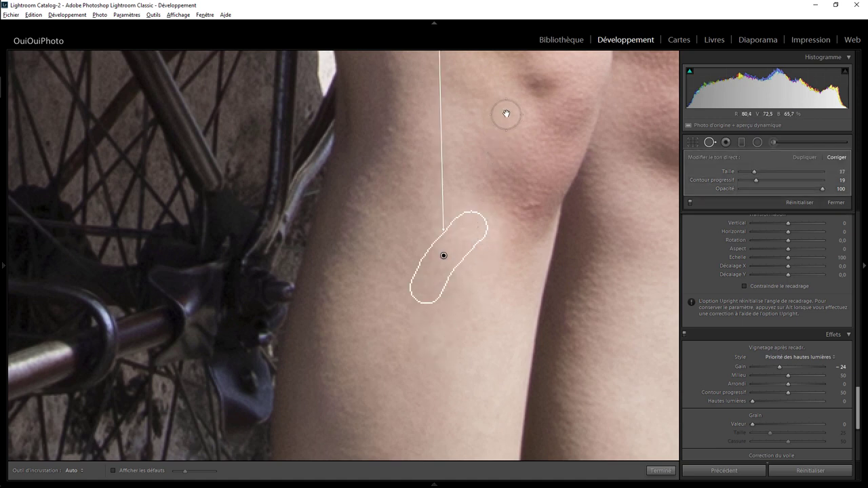
Heal the dark marks on both knees with size-26 spots sourced from cleaner skin
mouse_move(506, 113)
left_mouse_down()
mouse_move(446, 262)
mouse_move(416, 296)
left_mouse_up()
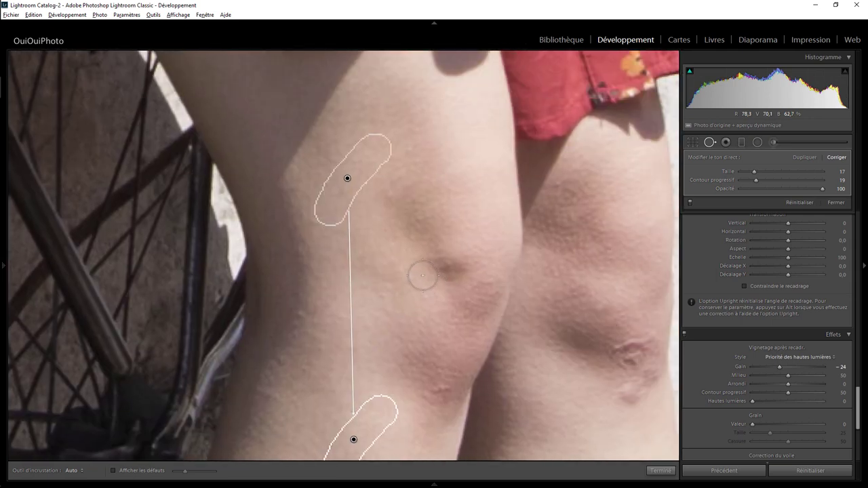
left_click_drag(446, 269, 410, 215)
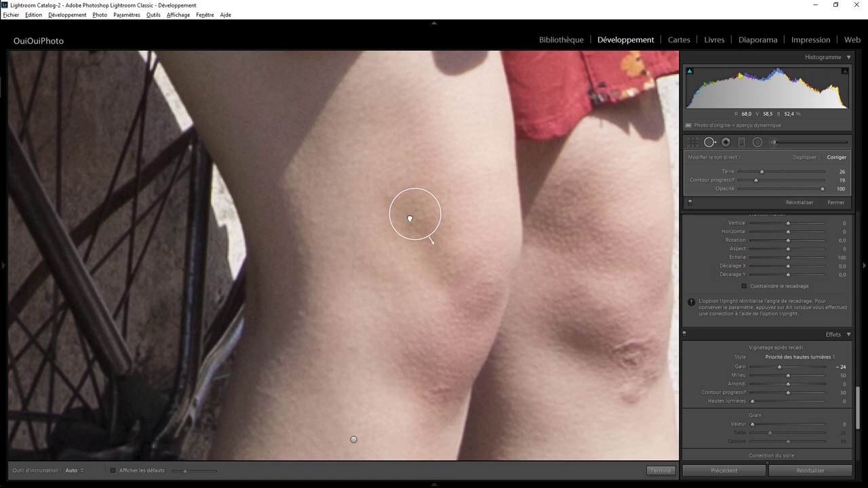
mouse_move(410, 215)
left_mouse_down()
mouse_move(462, 211)
mouse_move(412, 217)
left_mouse_up()
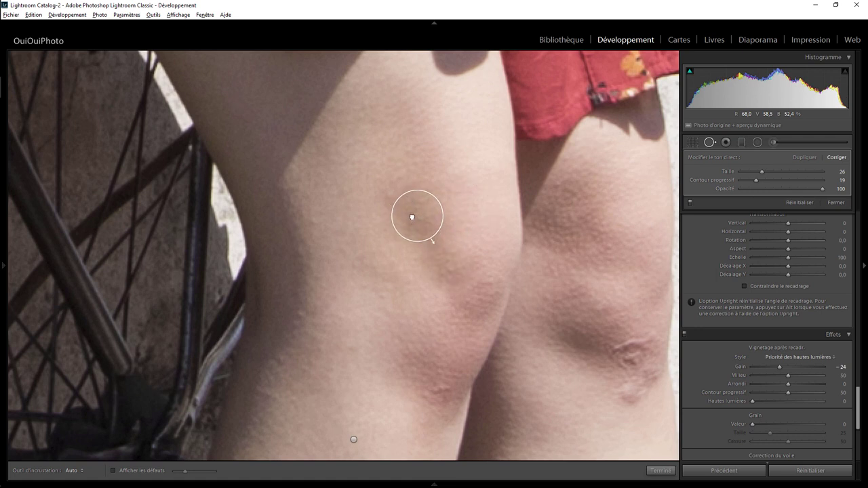
left_click(436, 396)
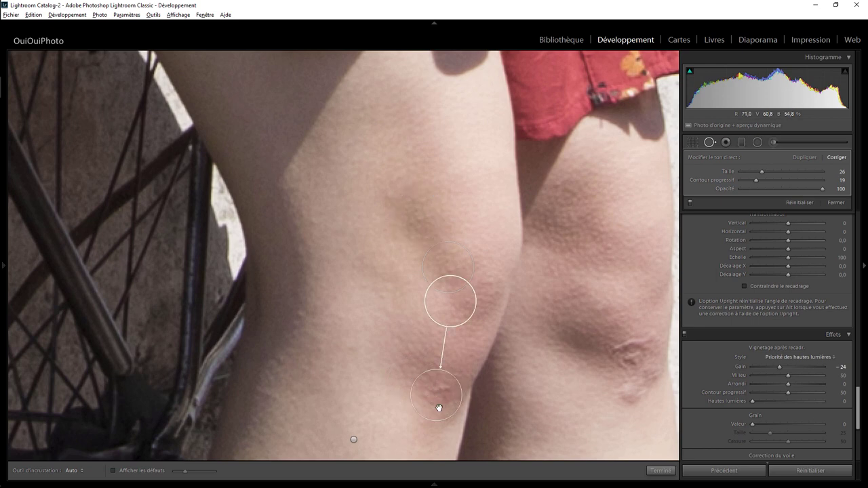
left_click_drag(439, 302, 393, 353)
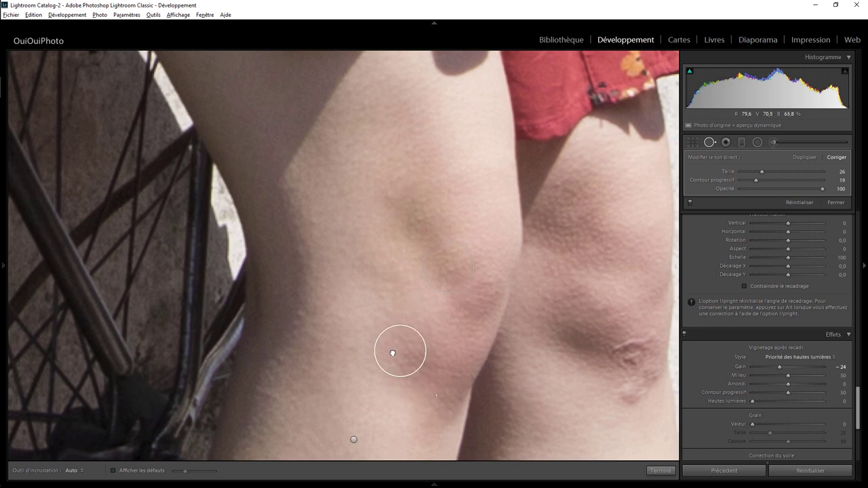
mouse_move(632, 341)
left_mouse_down()
mouse_move(488, 281)
mouse_move(448, 246)
mouse_move(451, 293)
mouse_move(444, 294)
left_mouse_up()
mouse_move(351, 372)
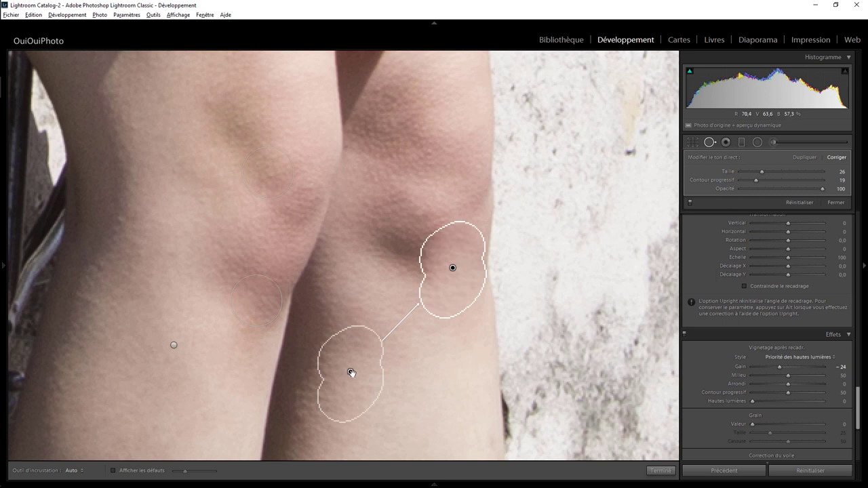
left_click_drag(351, 372, 368, 345)
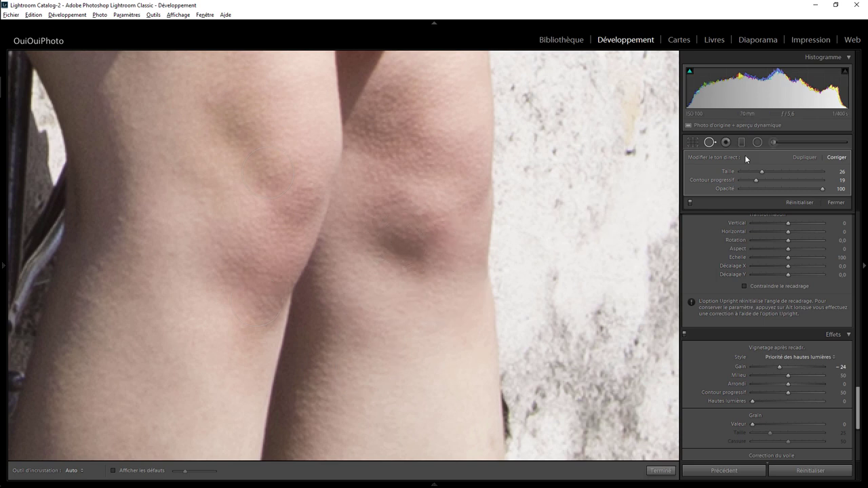
Add a radial filter over the right knee's dark patch: exposure 0.58, shadows 100, saturation -10
left_click(758, 143)
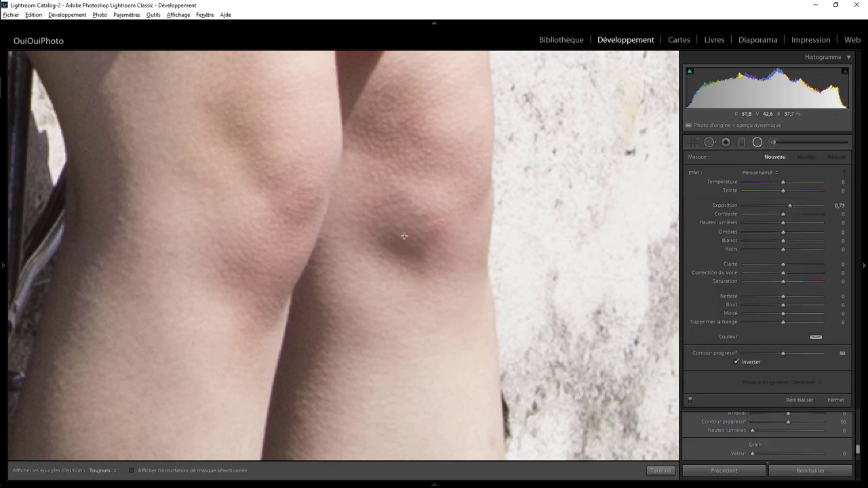
left_click_drag(404, 236, 452, 282)
double_click(700, 174)
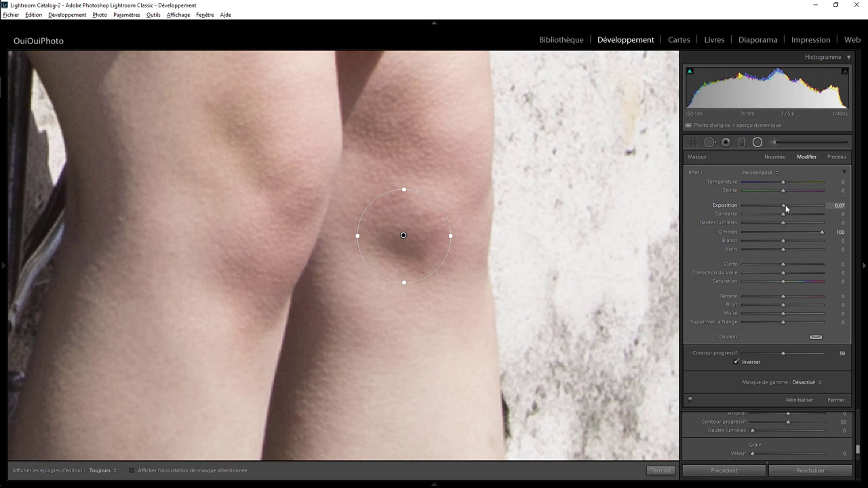
left_click_drag(786, 209, 791, 210)
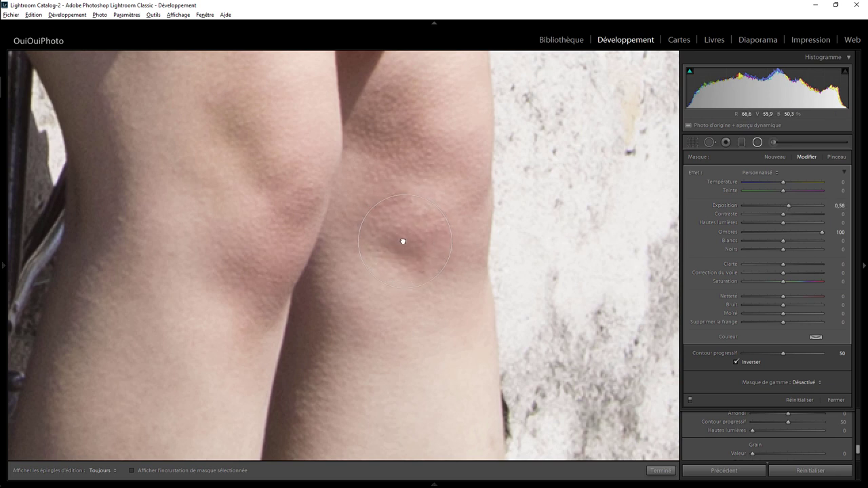
left_click_drag(403, 239, 402, 245)
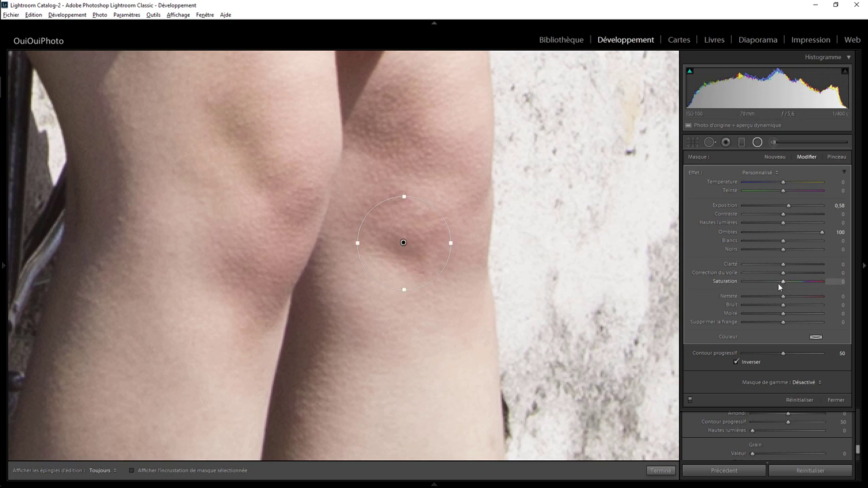
left_click_drag(774, 285, 780, 284)
Commit the knee filter and toggle Before/After to compare the retouched knees
left_click(661, 470)
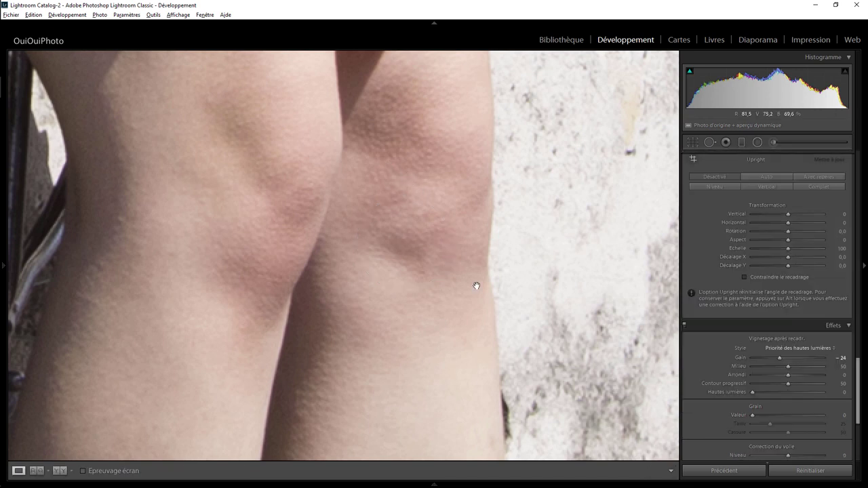
key("backslash")
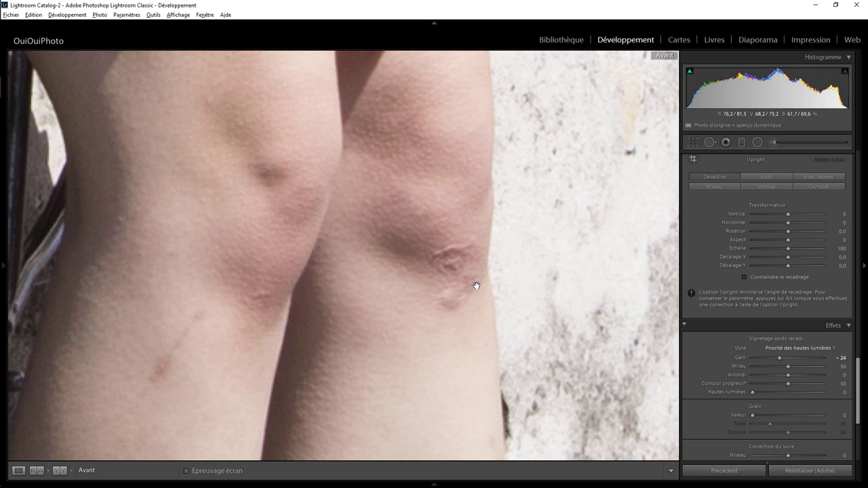
key("backslash")
key("backslash")
key("backslash")
key("backslash")
key("backslash")
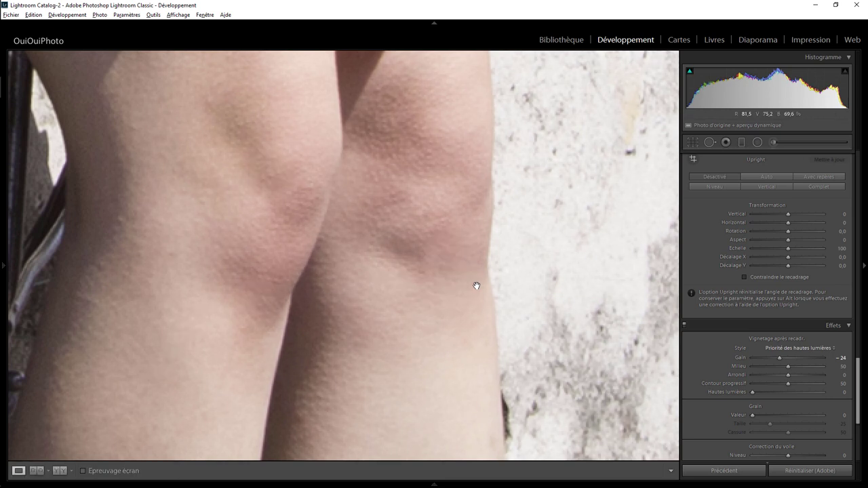
key("backslash")
key("backslash")
key("backslash")
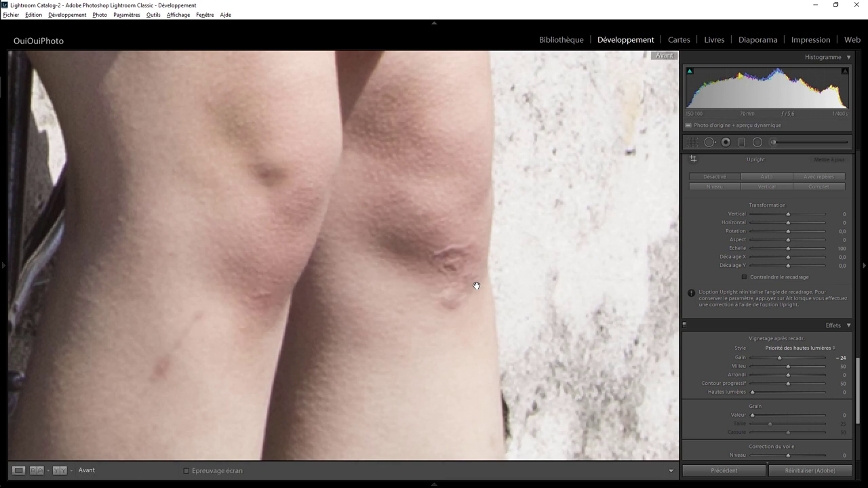
key("backslash")
key("backslash")
key("backslash")
key("backslash")
key("backslash")
key("shift")
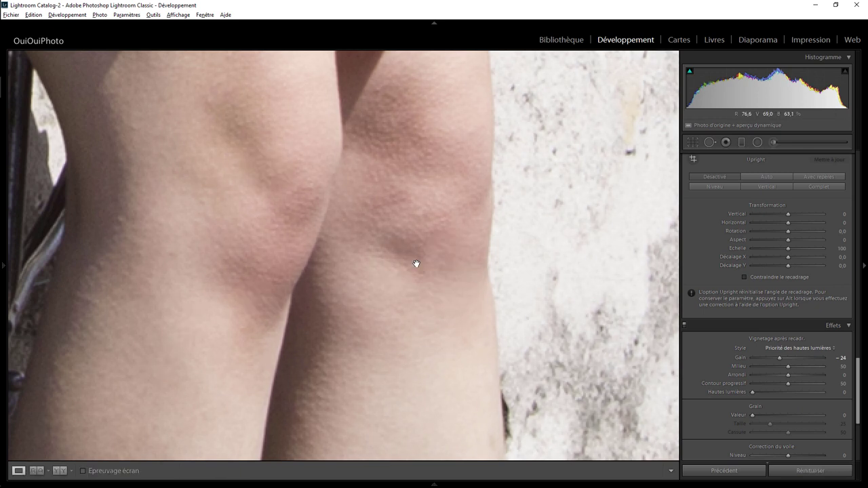
Heal the dark knee mark with a size-17 spot sampled from clean skin lower on the leg
left_click(709, 142)
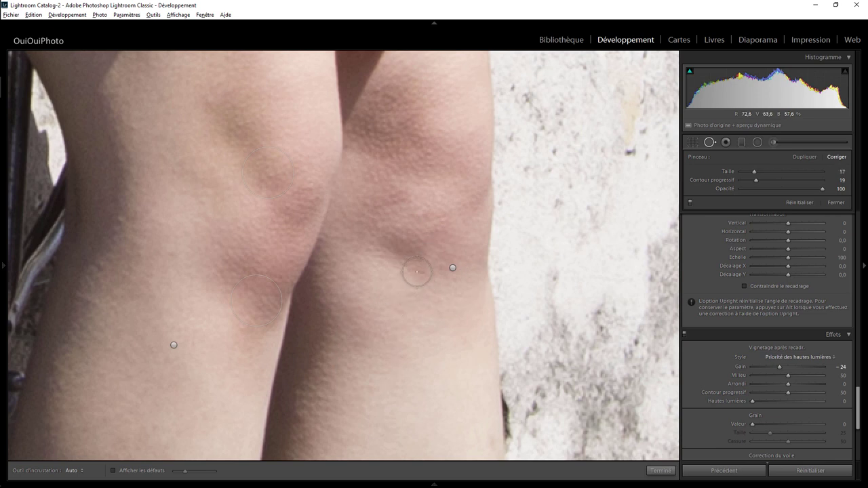
left_click_drag(414, 272, 432, 232)
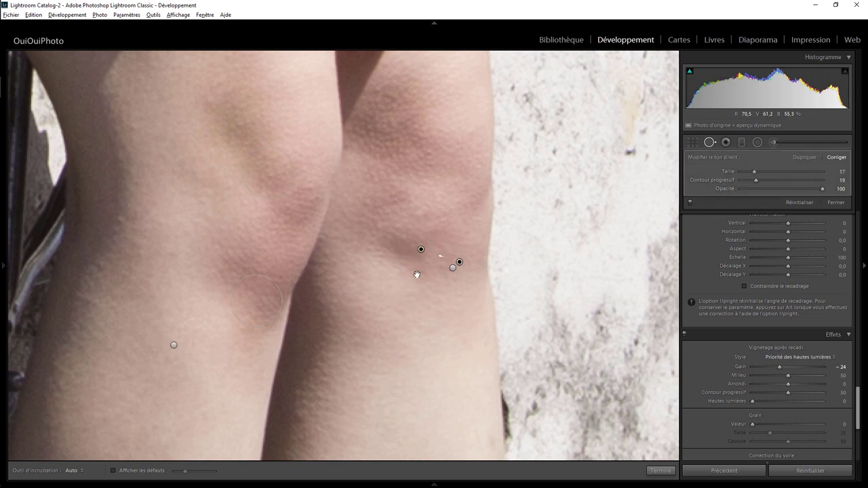
mouse_move(453, 268)
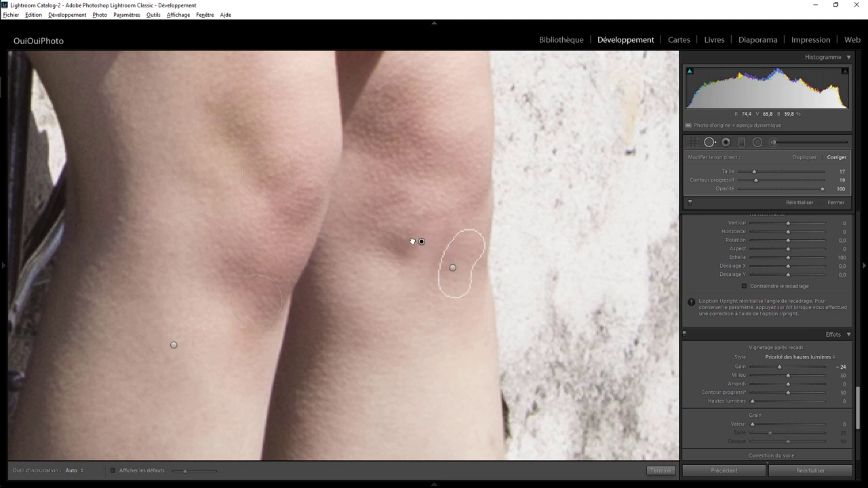
left_click_drag(459, 264, 374, 224)
mouse_move(434, 252)
left_mouse_down()
mouse_move(439, 299)
mouse_move(450, 273)
mouse_move(410, 229)
mouse_move(393, 225)
left_mouse_up()
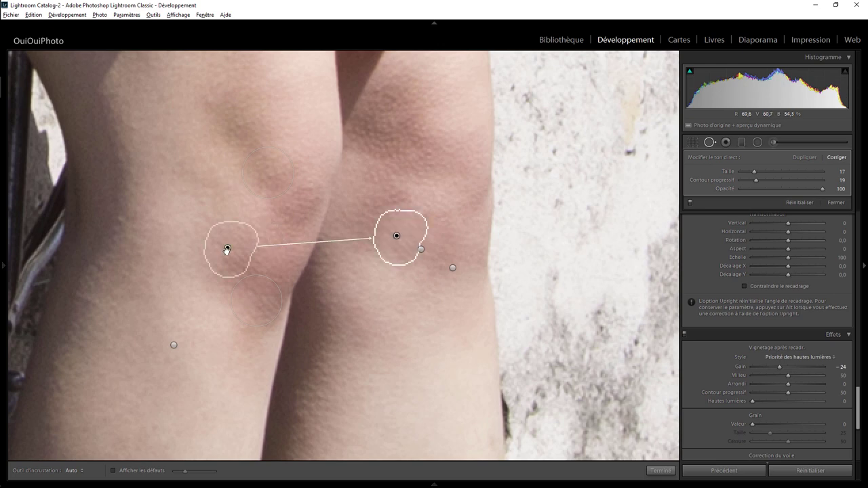
left_click(661, 476)
Add an elliptical radial filter over the lower legs with saturation -14 and finish it
left_click(431, 233)
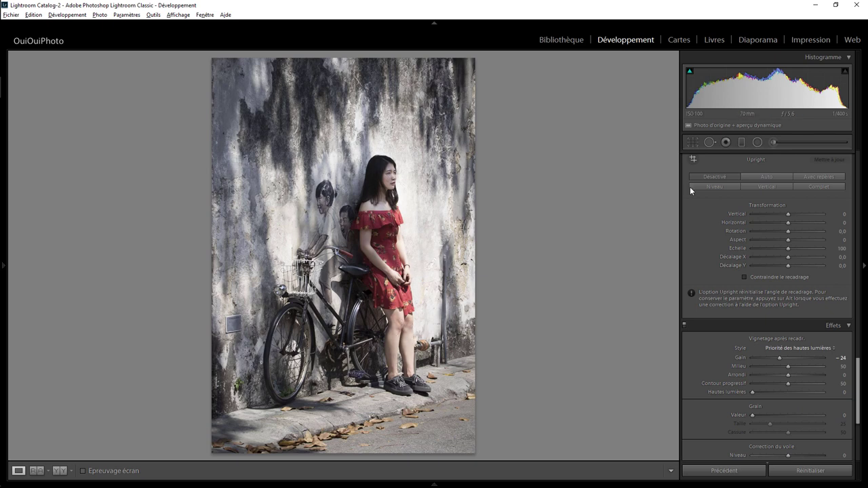
left_click(758, 142)
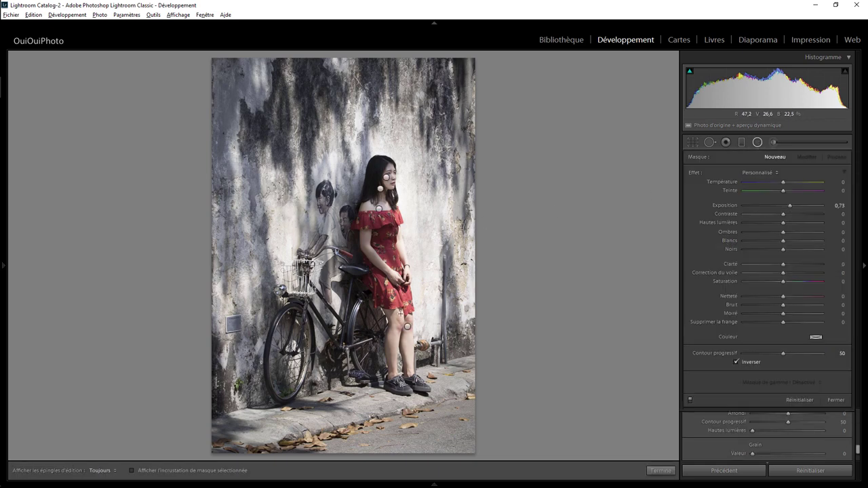
left_click_drag(397, 324, 420, 364)
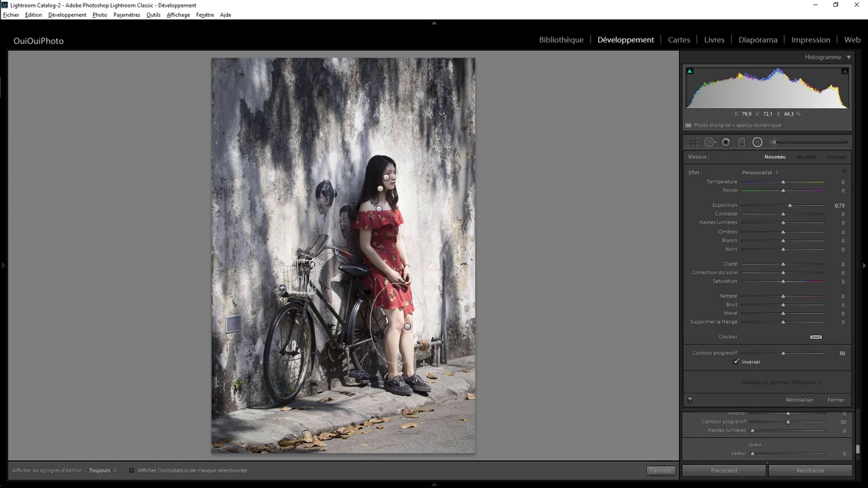
left_click_drag(397, 323, 398, 339)
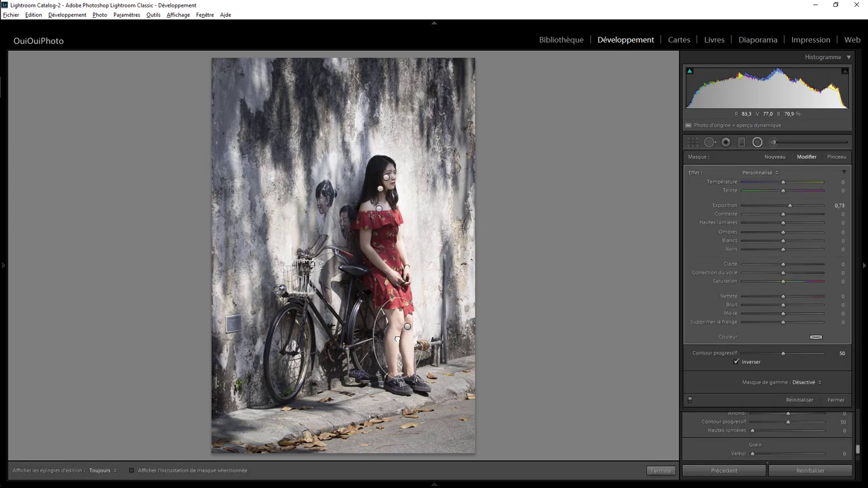
double_click(693, 174)
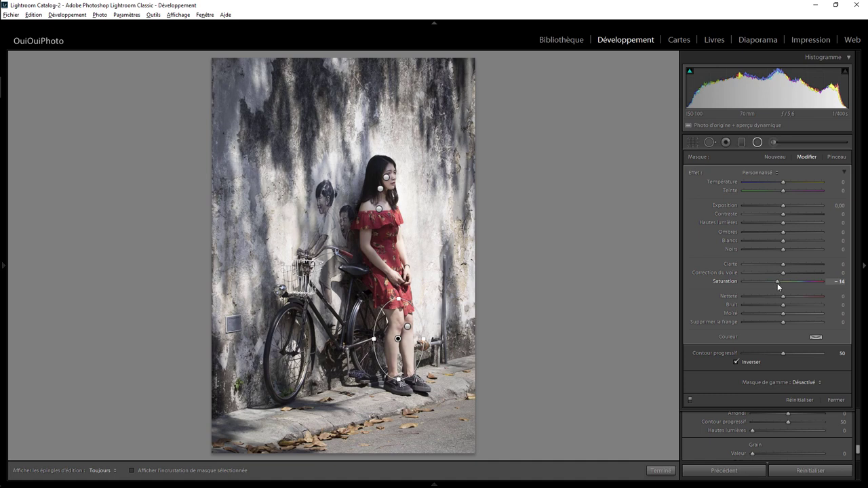
left_click(659, 471)
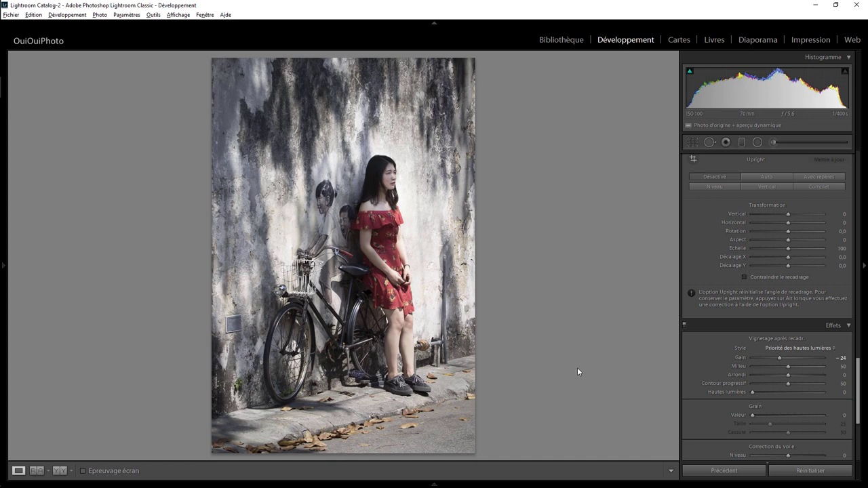
Pull in the top-right crop corner, reframe the woman and bicycle, and apply the crop
left_click(693, 142)
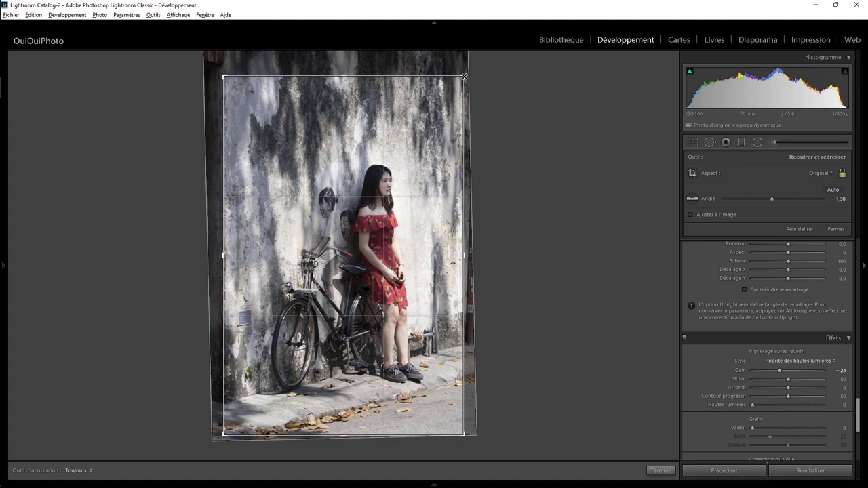
left_click_drag(464, 76, 453, 91)
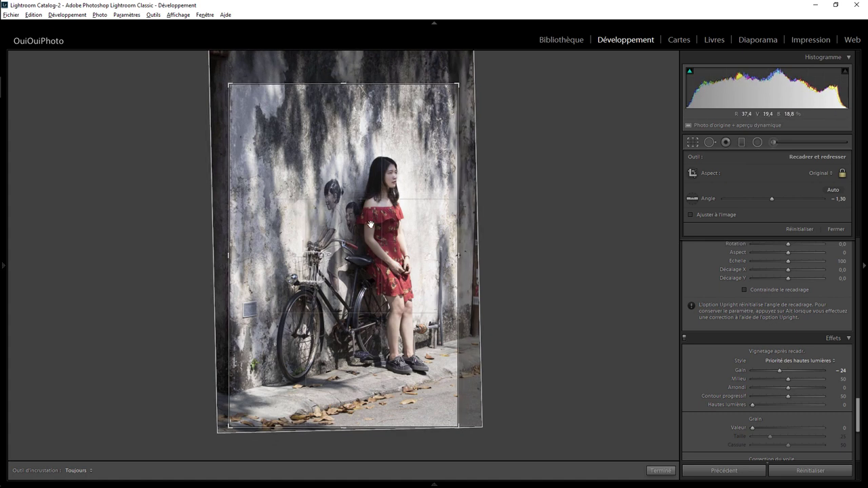
left_click_drag(371, 224, 366, 224)
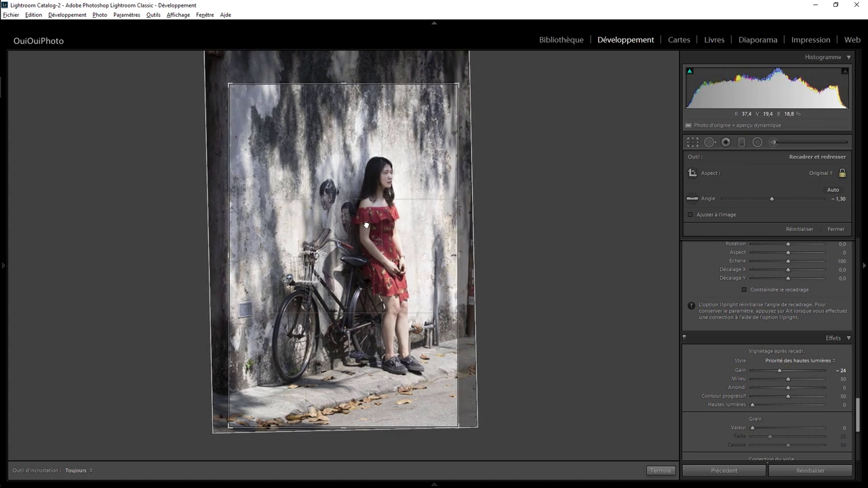
key("Return")
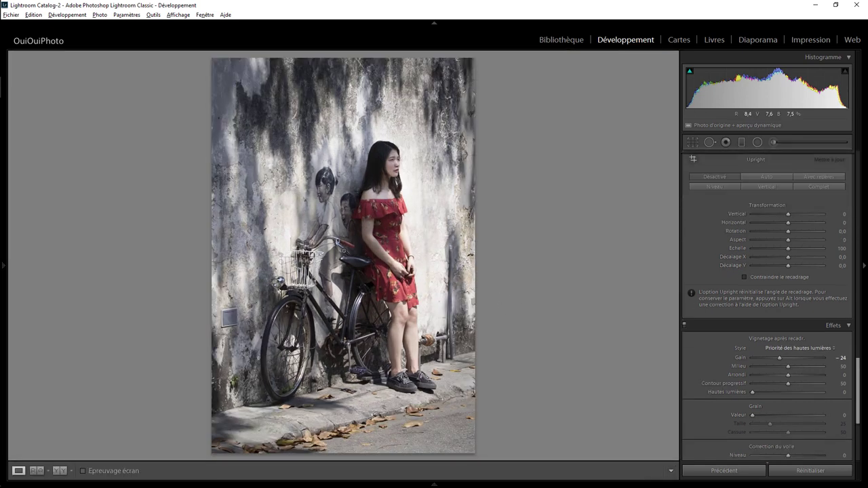
left_click(410, 231)
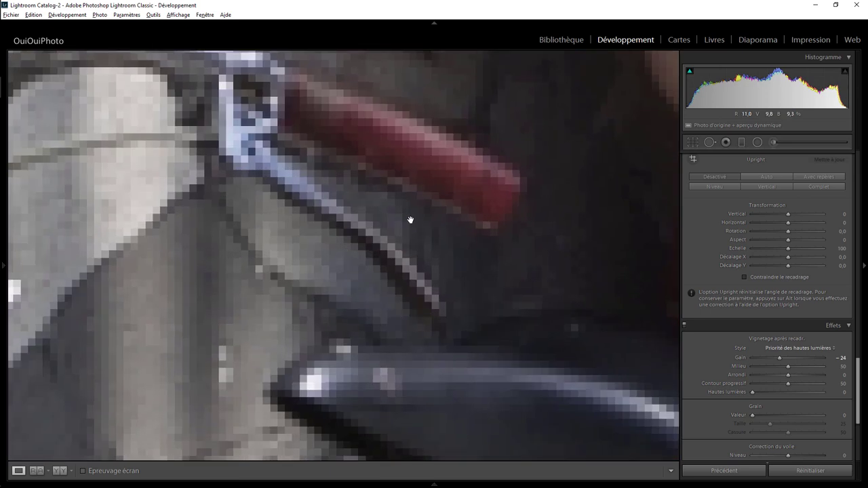
left_click(420, 168)
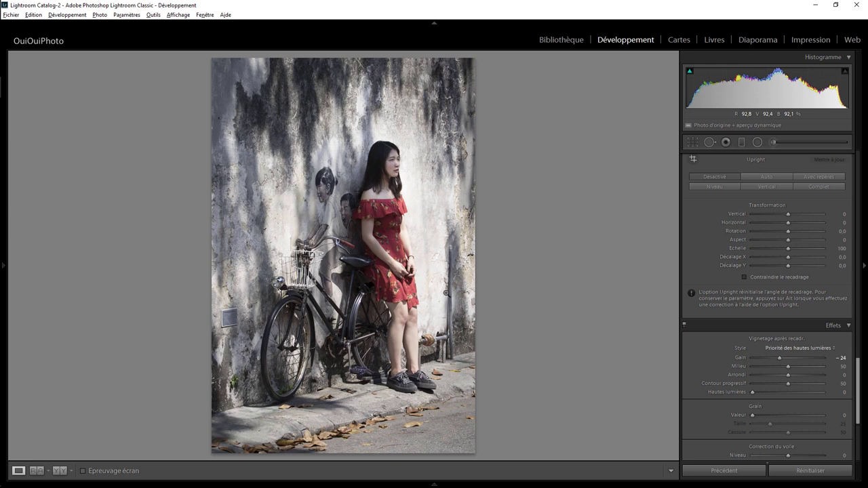
key("backslash")
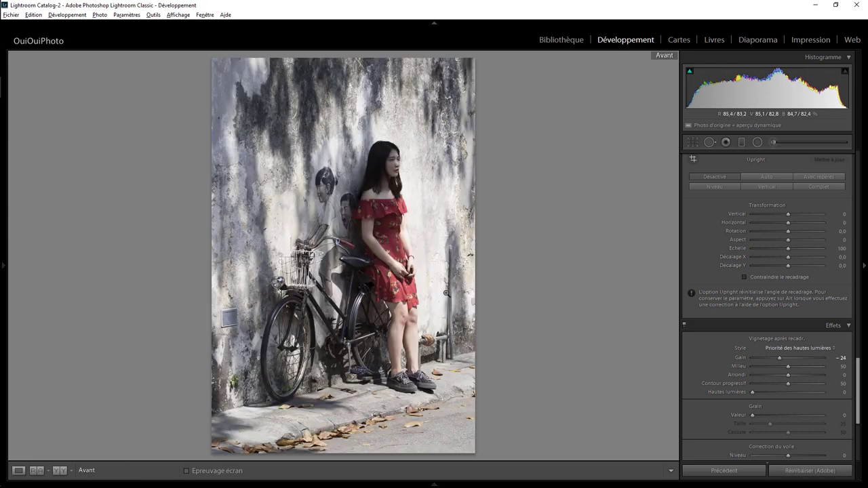
key("backslash")
key("backslash")
key("backslash")
key("backslash")
key("backslash")
key("backslash")
key("backslash")
key("backslash")
key("backslash")
key("backslash")
key("backslash")
key("backslash")
key("backslash")
key("shift")
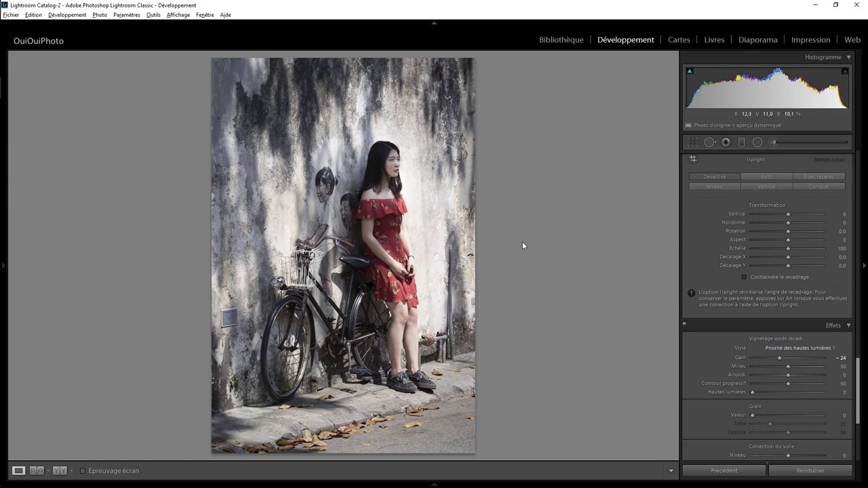
Set Vibrance to +24 and Clarity to +7, then compare against the Before view
scroll(860, 365, "up", 10)
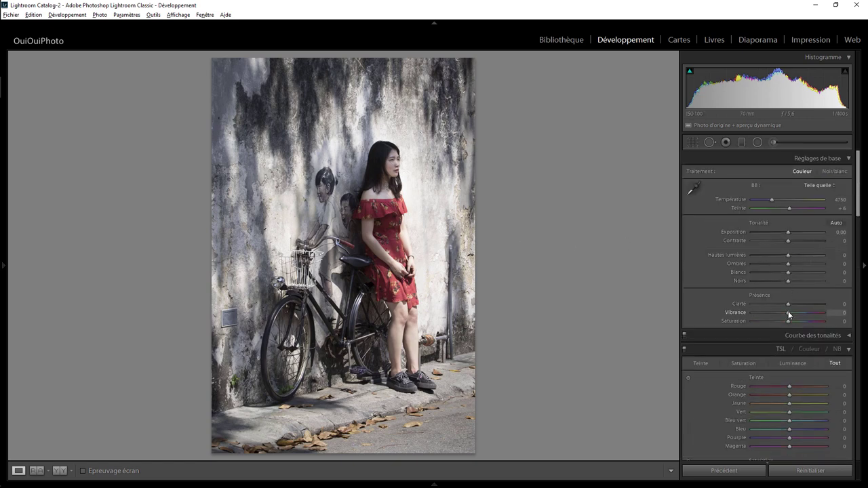
left_click_drag(789, 313, 800, 315)
mouse_move(797, 315)
left_mouse_down()
mouse_move(784, 305)
mouse_move(805, 308)
mouse_move(793, 309)
left_mouse_up()
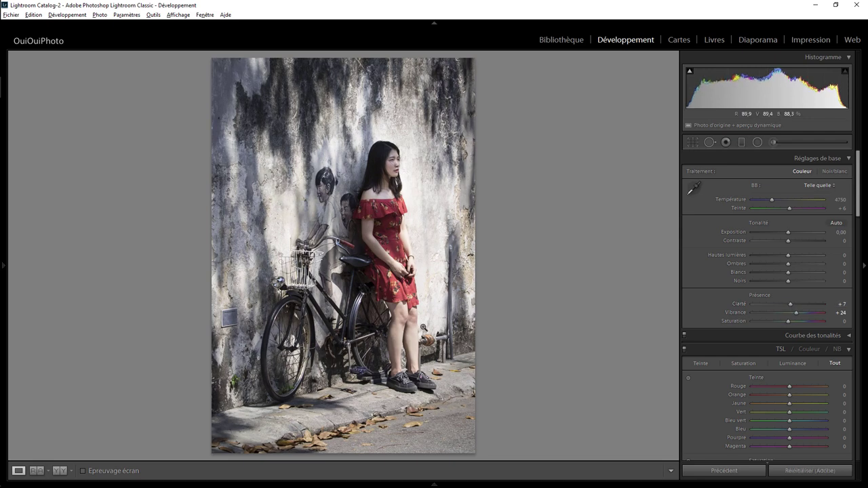
key("backslash")
key("backslash")
key("backslash")
key("backslash")
key("backslash")
key("backslash")
key("backslash")
key("backslash")
key("backslash")
key("backslash")
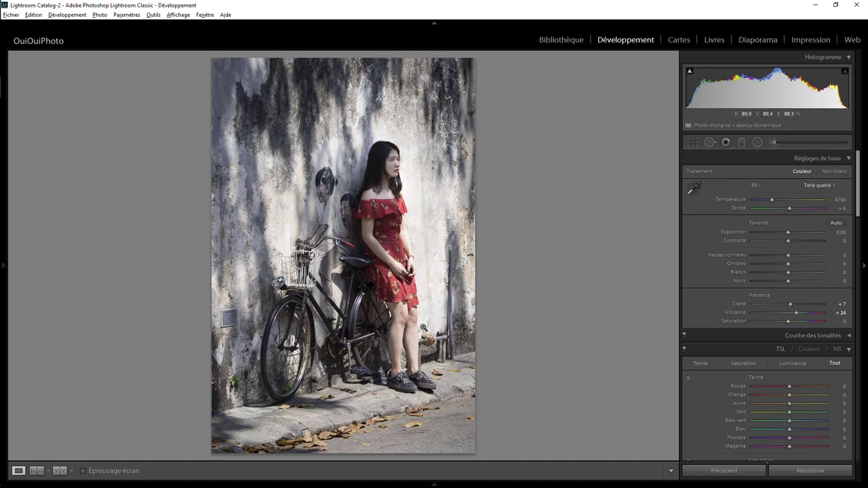